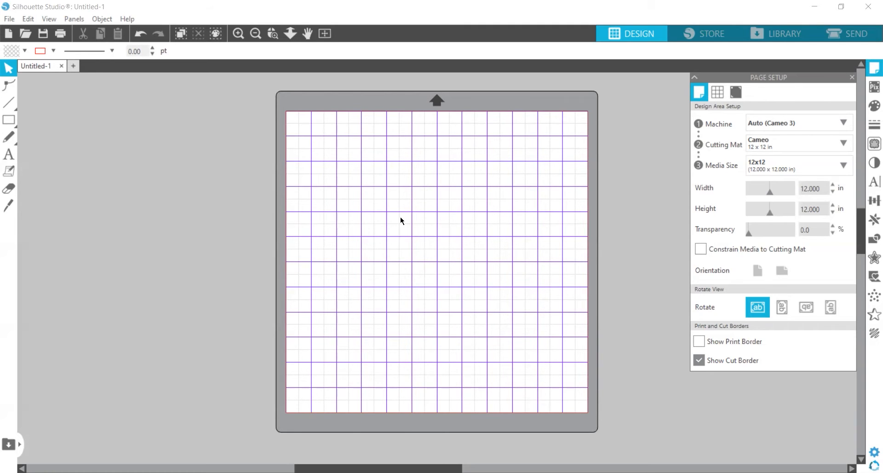
Open the saved 5.5x8.5 rectangle design and dismiss the Open dialog
left_click(10, 21)
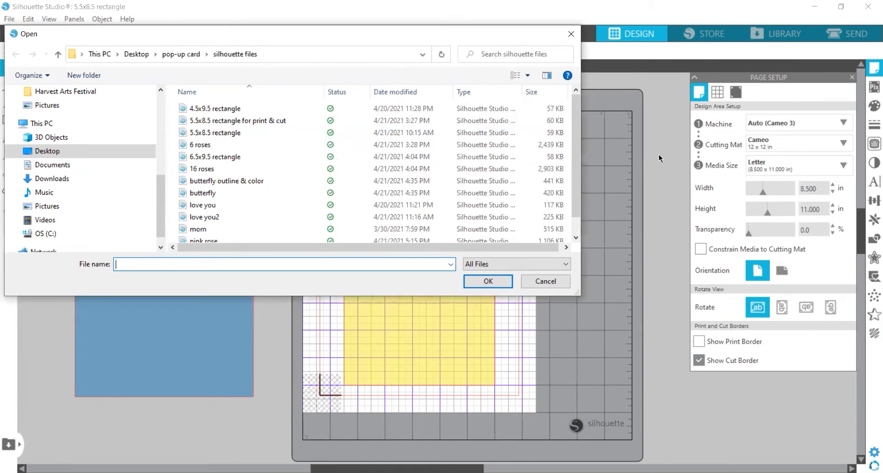
left_click(572, 33)
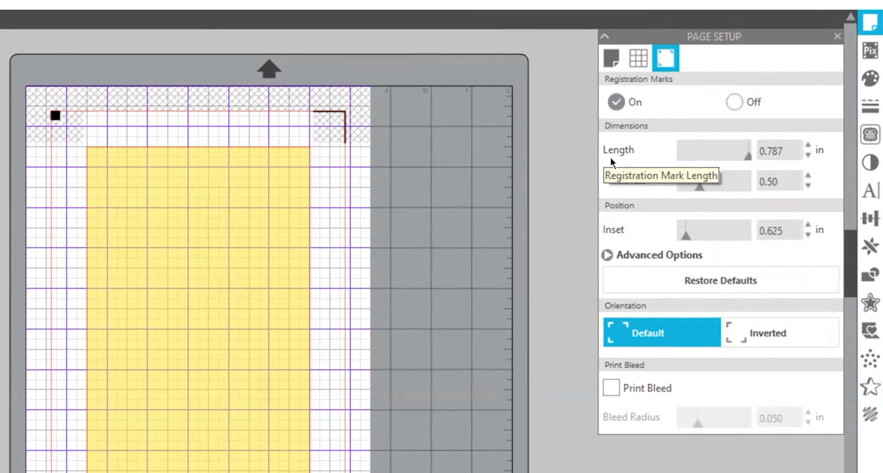
Turn registration marks off and swap the yellow rectangle on the mat for the blue one
left_click(732, 104)
left_click_drag(272, 280, 0, 285)
left_click_drag(0, 322, 231, 249)
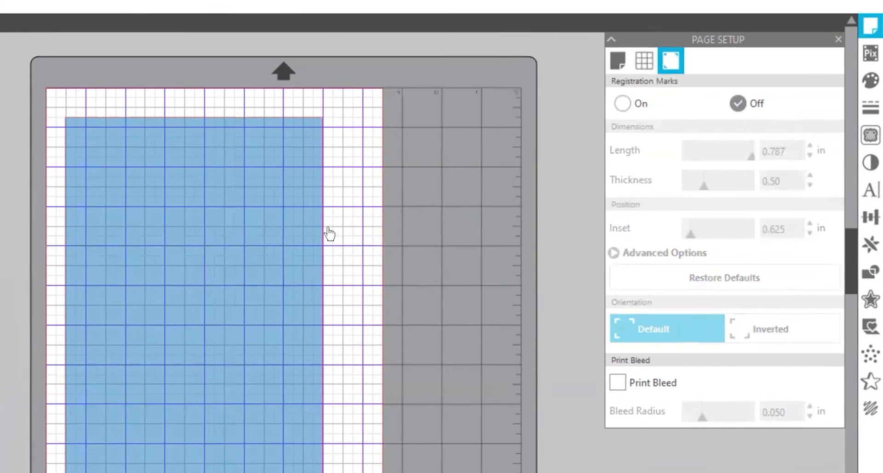
Set the media size to 12x12 in Page Setup
left_click(621, 66)
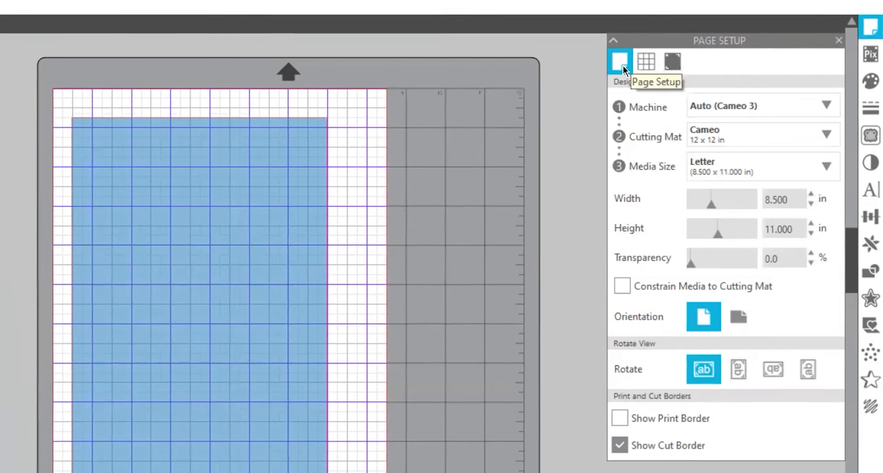
left_click(827, 166)
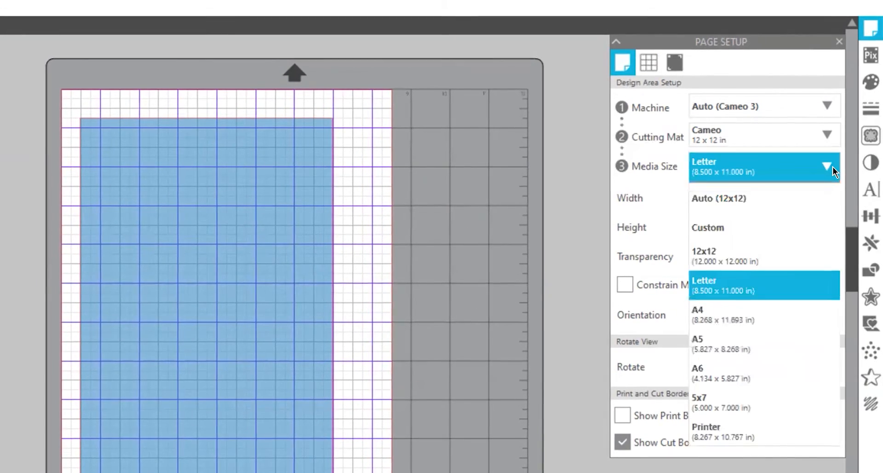
left_click(768, 253)
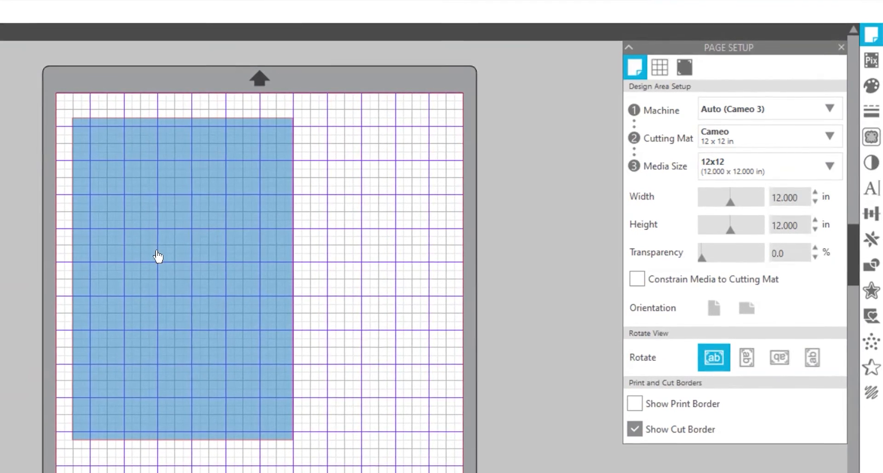
Select the 6.5 x 9.5 in blue rectangle and show its fill options at 50% transparency
left_click(181, 231)
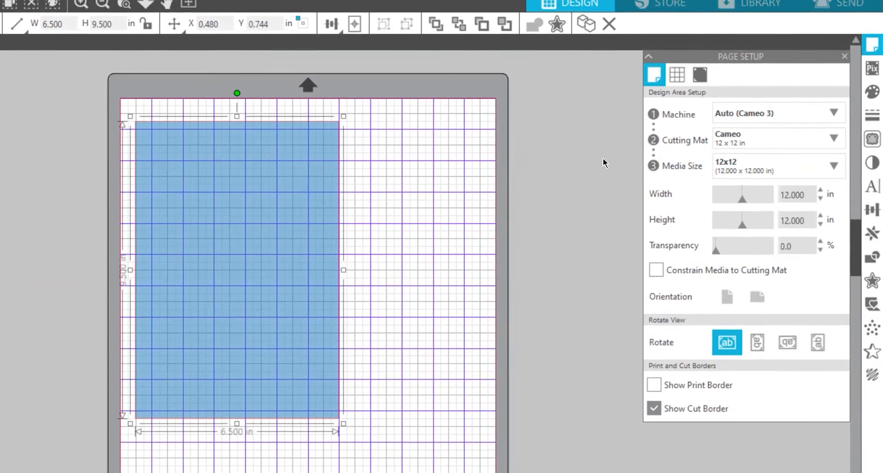
left_click(866, 93)
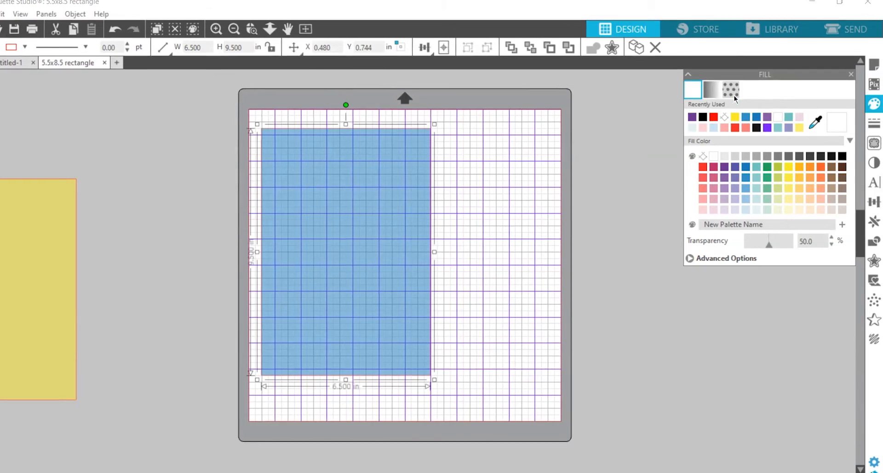
Show Page Setup's grid settings: grid on, 1.000 in spacing, 4 divisions
left_click(871, 69)
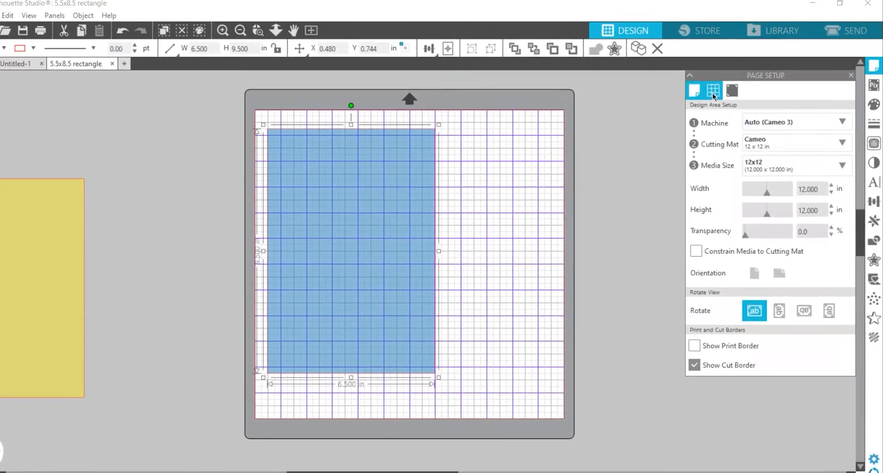
left_click(717, 92)
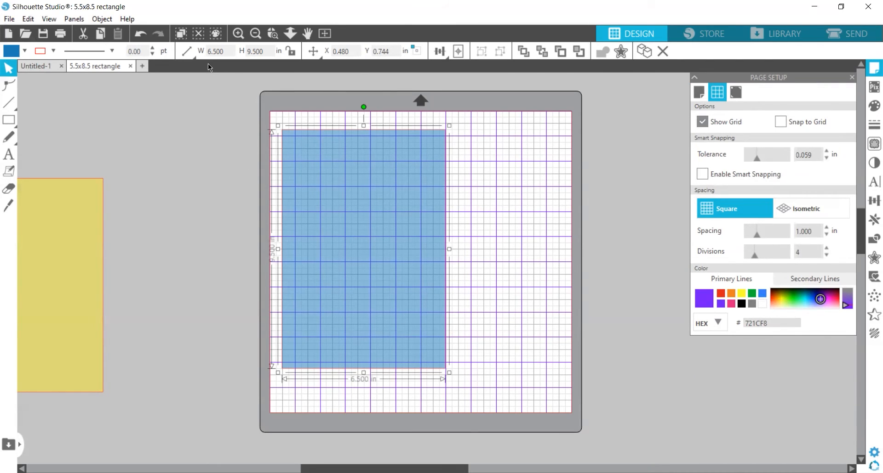
Zoom in and move the blue rectangle up near the mat's top edge, to Y 0.256 in
left_click(241, 34)
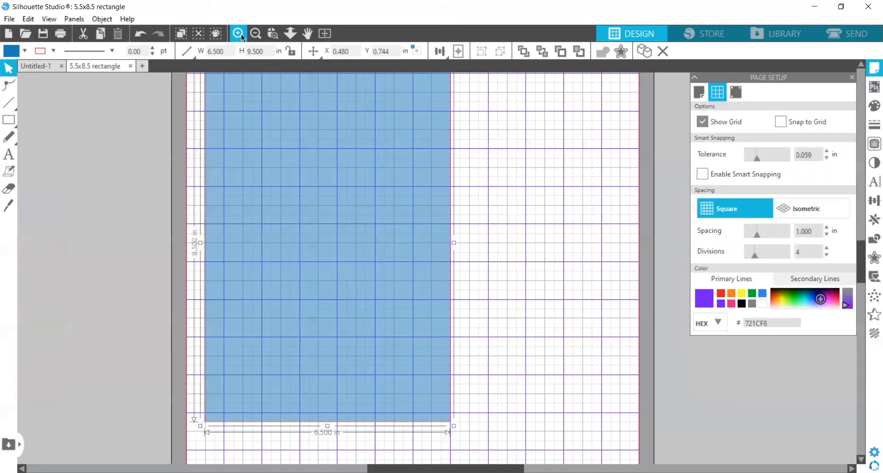
scroll(367, 252, "up", 1)
scroll(367, 244, "up", 2)
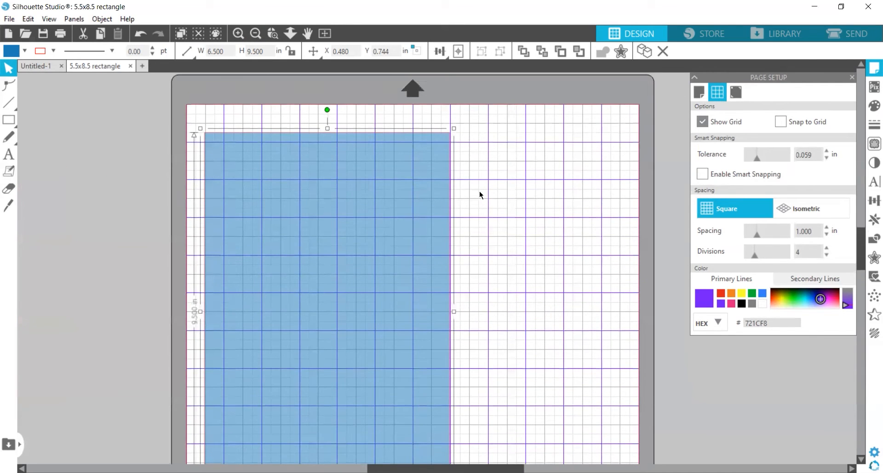
left_click(494, 192)
left_click_drag(374, 243, 372, 223)
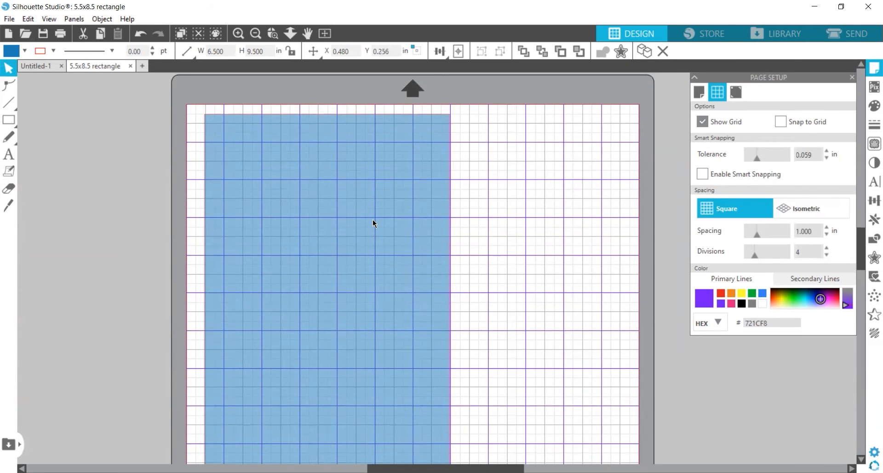
scroll(354, 227, "right", 1)
left_click(354, 227)
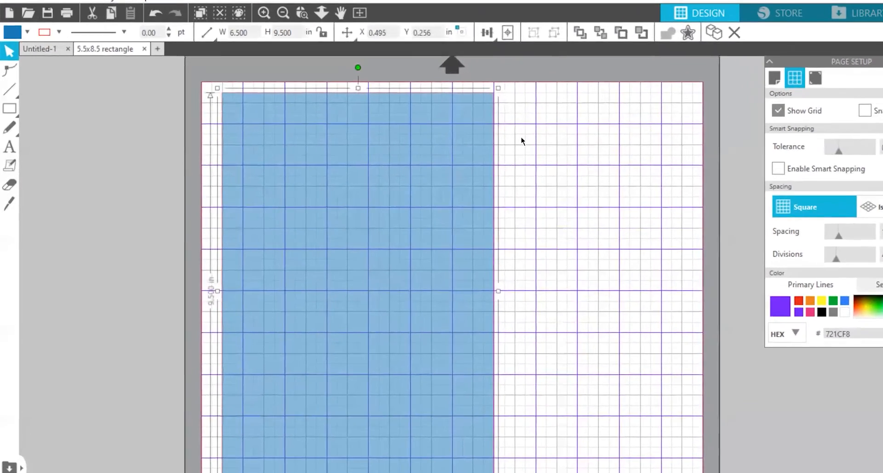
left_click(491, 144)
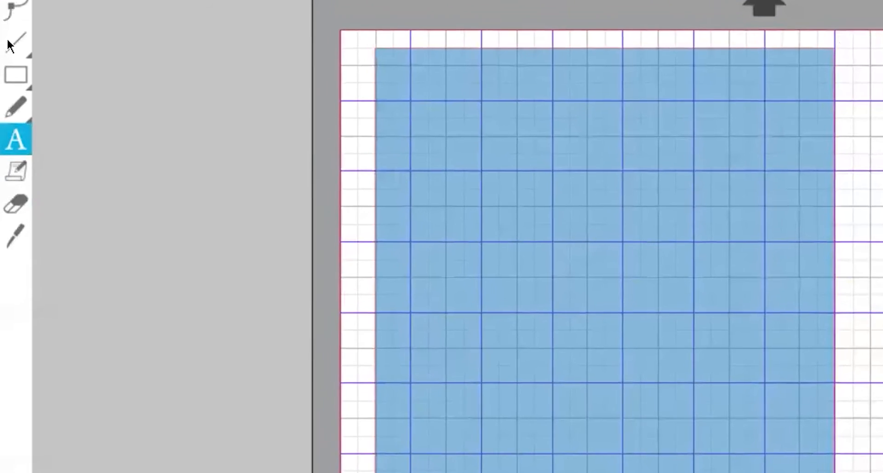
Draw an 8.564 in horizontal line from the mat's left edge across the blue rectangle
mouse_move(8, 17)
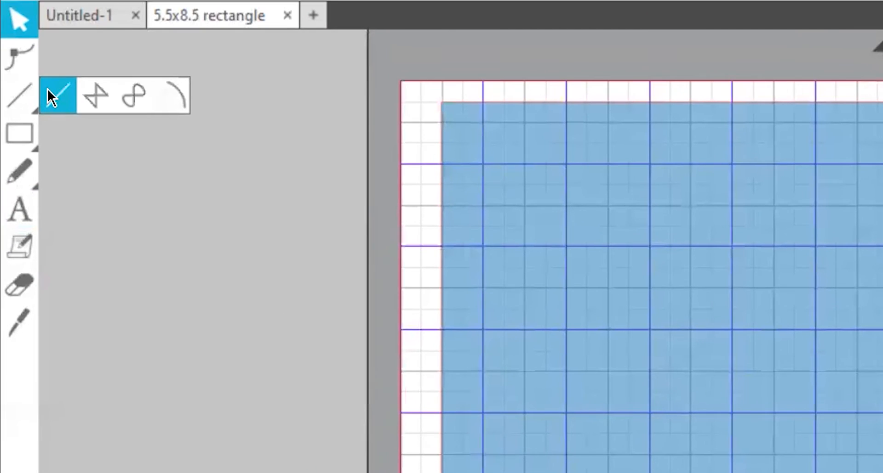
left_click(48, 89)
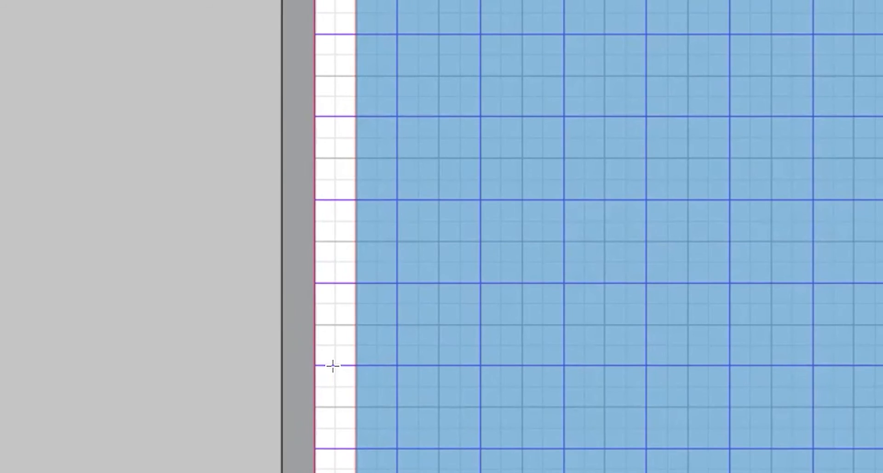
left_click(381, 367)
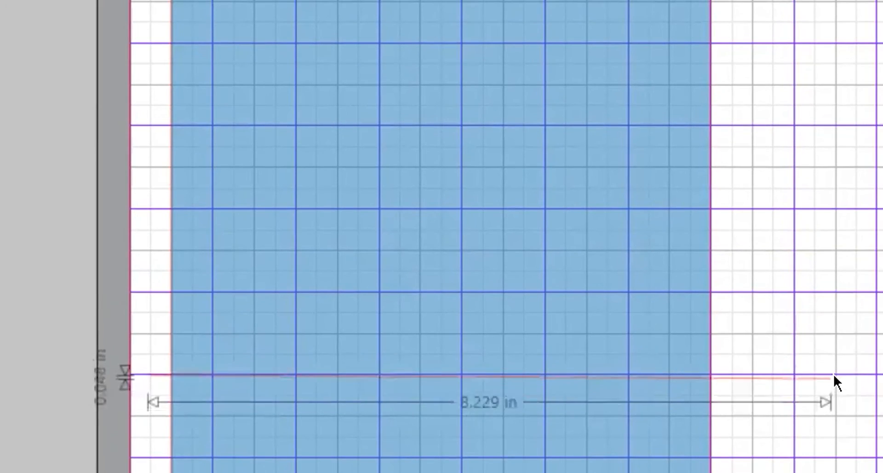
left_click(857, 377)
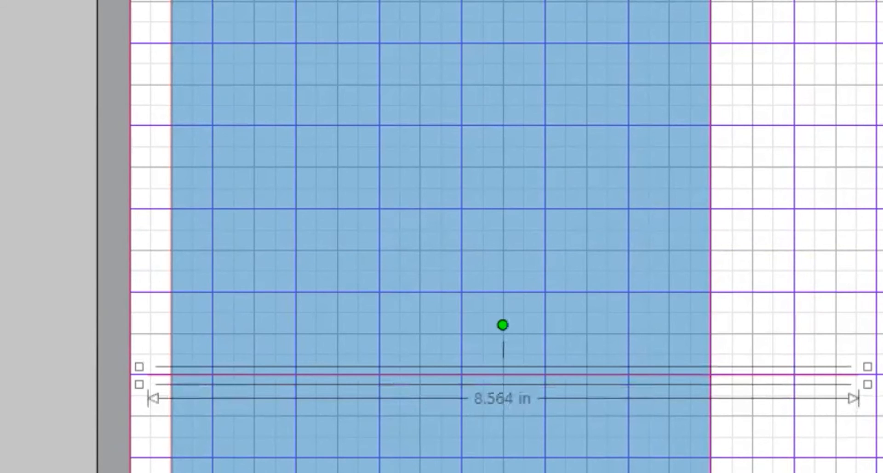
left_click(41, 469)
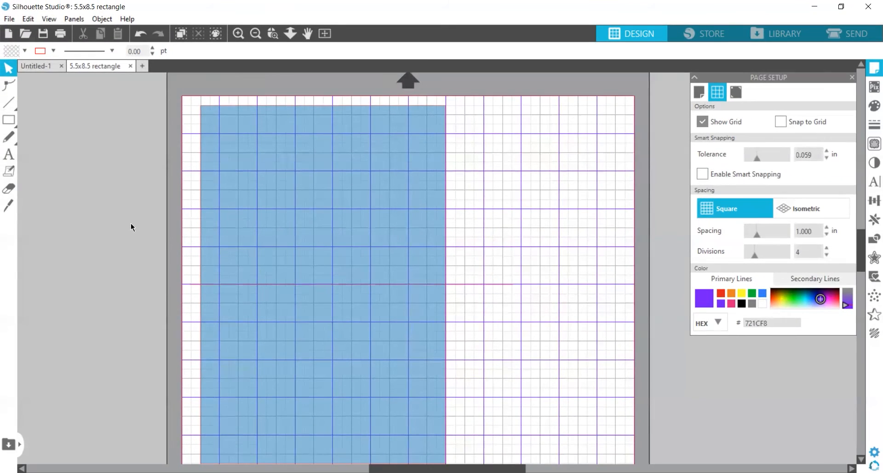
Switch to the empty Untitled-1 document and raise grid divisions to 4 for quarter-inch squares
left_click(248, 181)
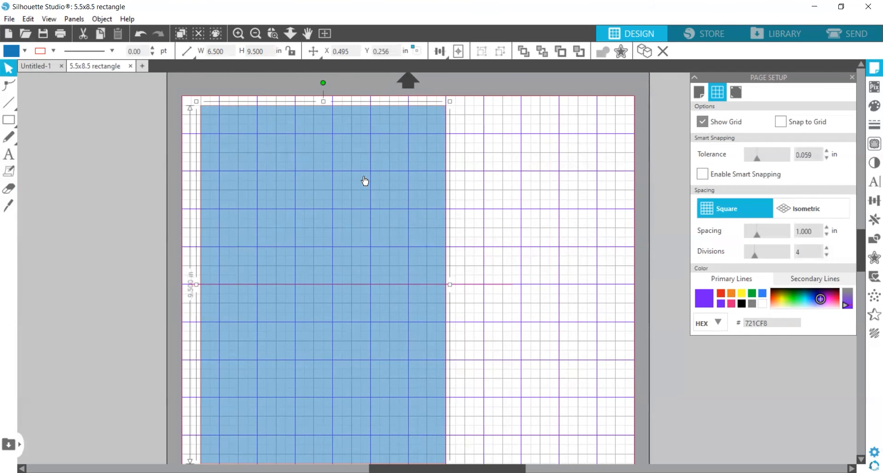
left_click(41, 67)
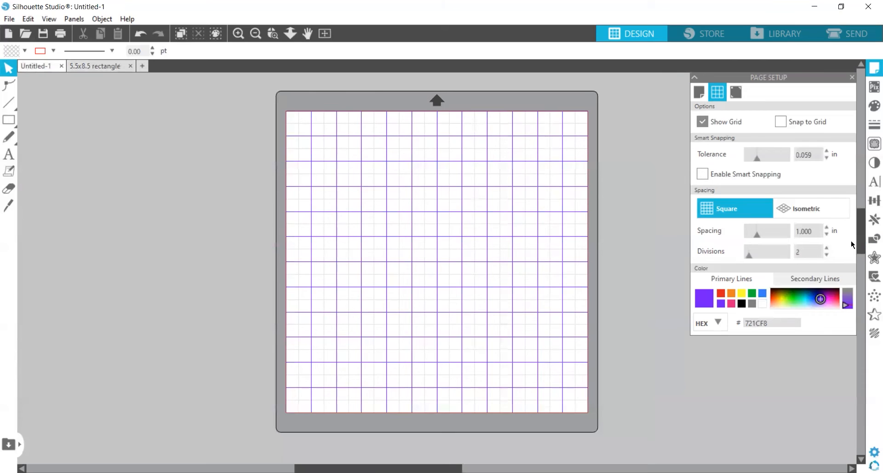
double_click(827, 248)
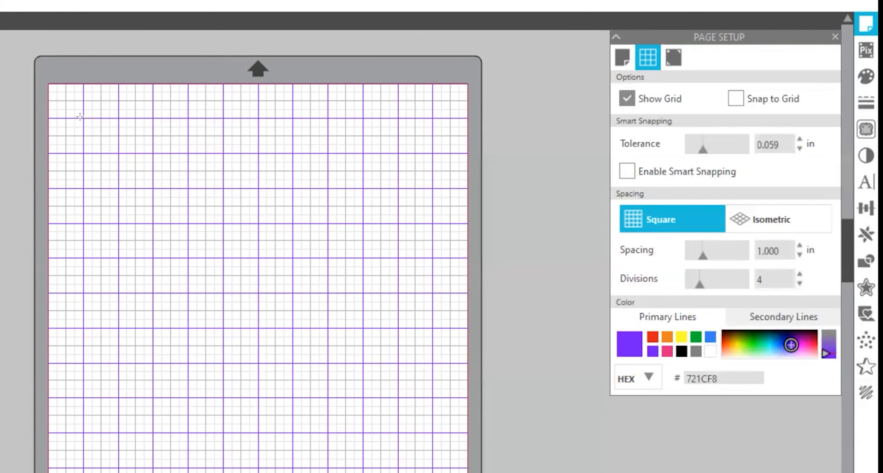
Draw a roughly 5.989 x 8.297 in rectangle and fill it teal at 48% transparency
left_click_drag(82, 117, 292, 413)
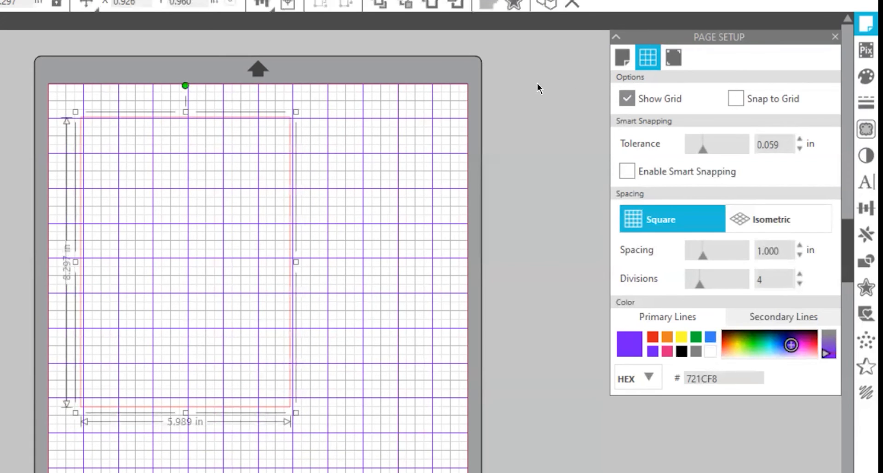
left_click(858, 71)
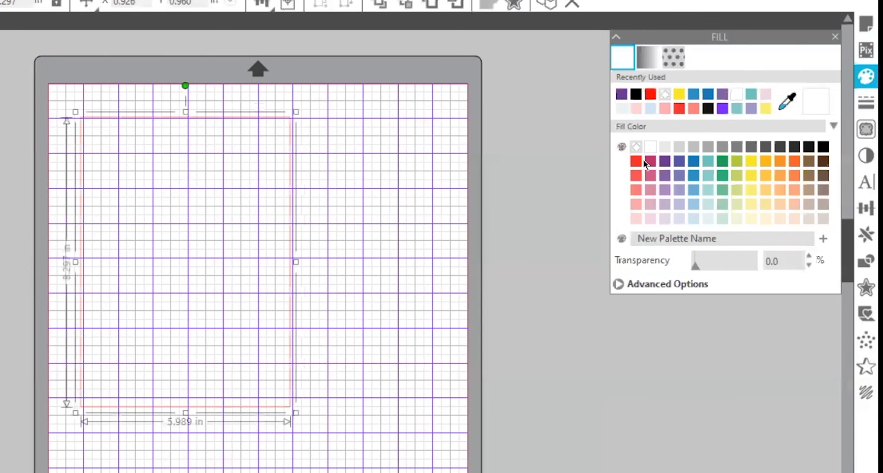
left_click(706, 162)
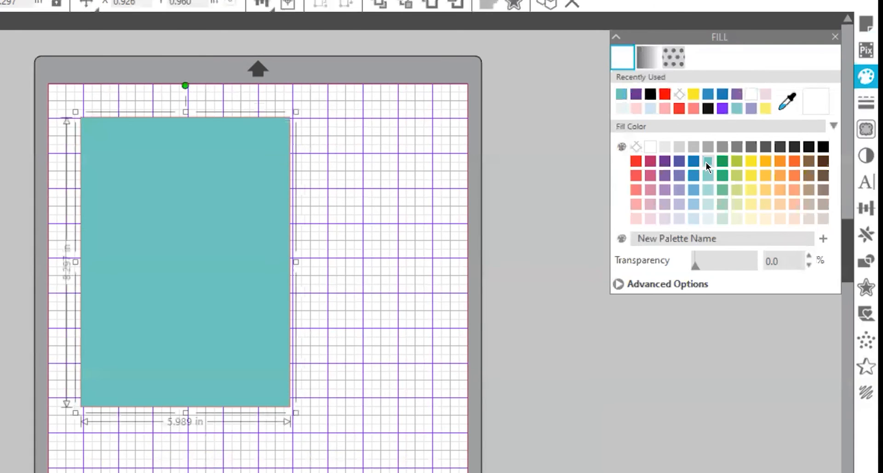
left_click(722, 268)
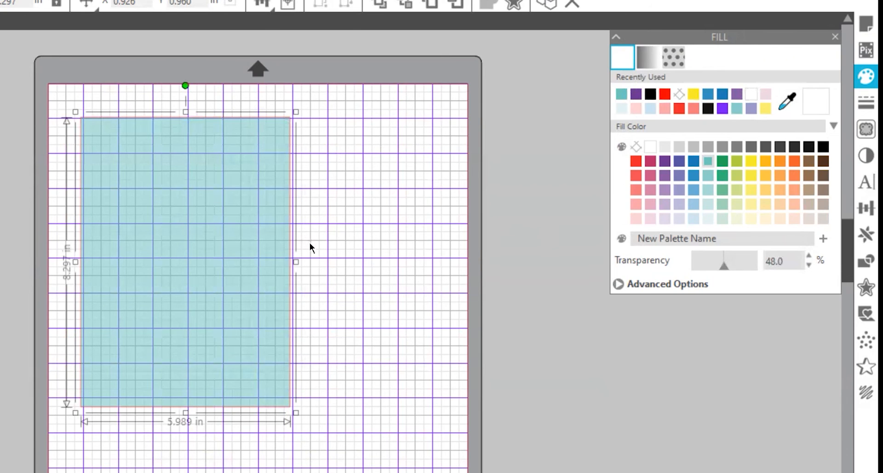
left_click(424, 191)
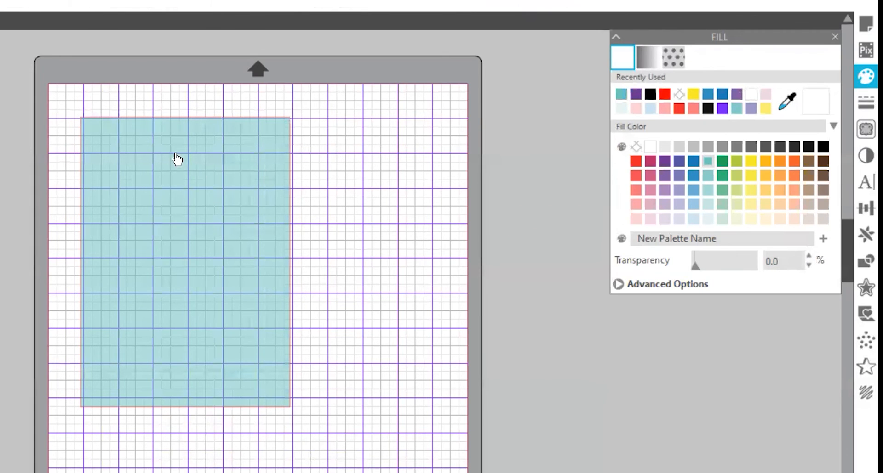
left_click(159, 160)
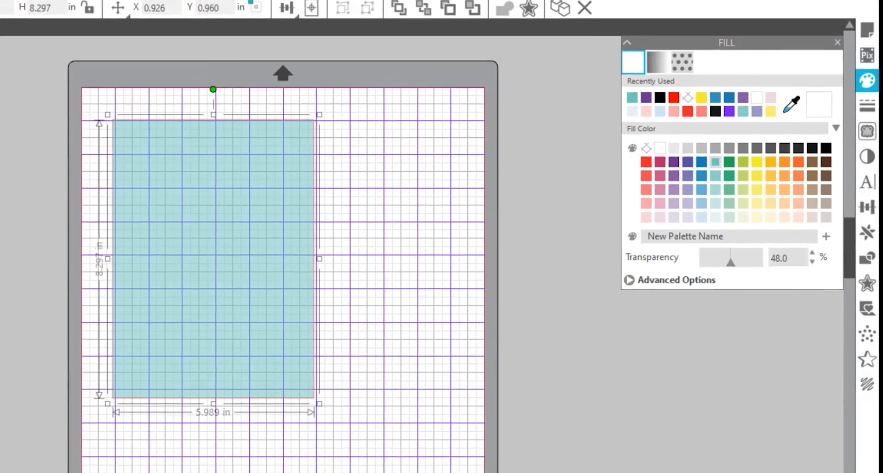
left_click_drag(120, 31, 83, 33)
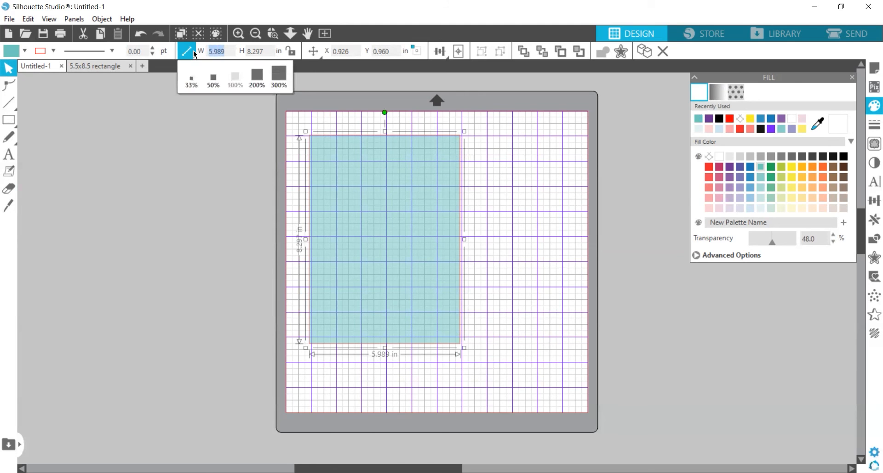
Resize the teal rectangle to 6.5 in wide by 9.5 in high
type("6.5")
key("Return")
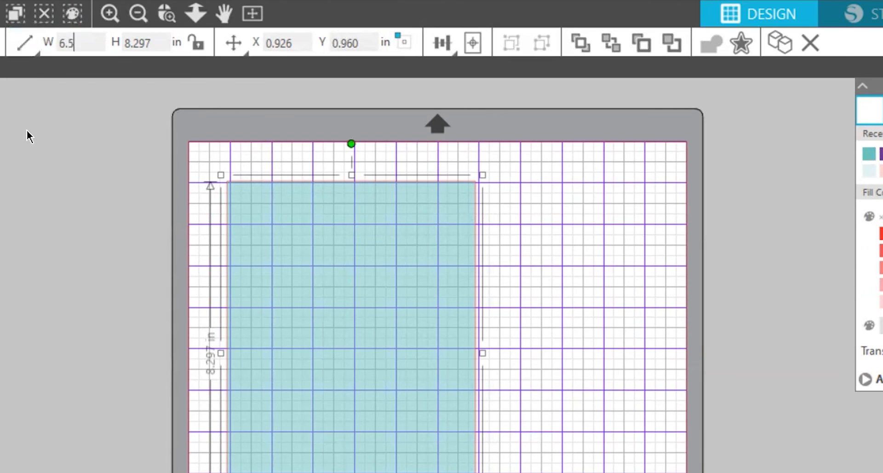
key("Tab")
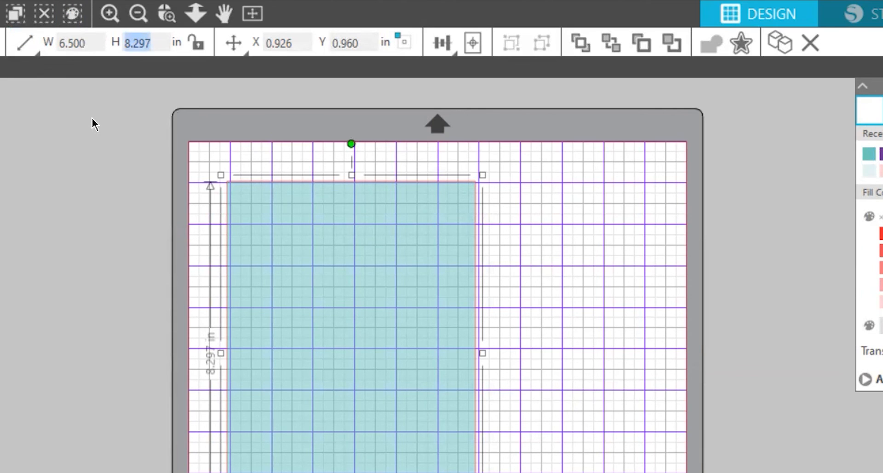
type("9.")
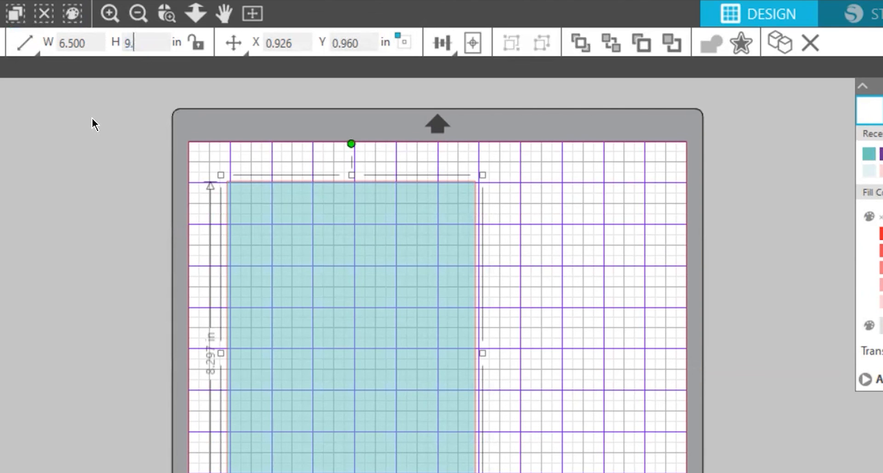
type("5")
key("Return")
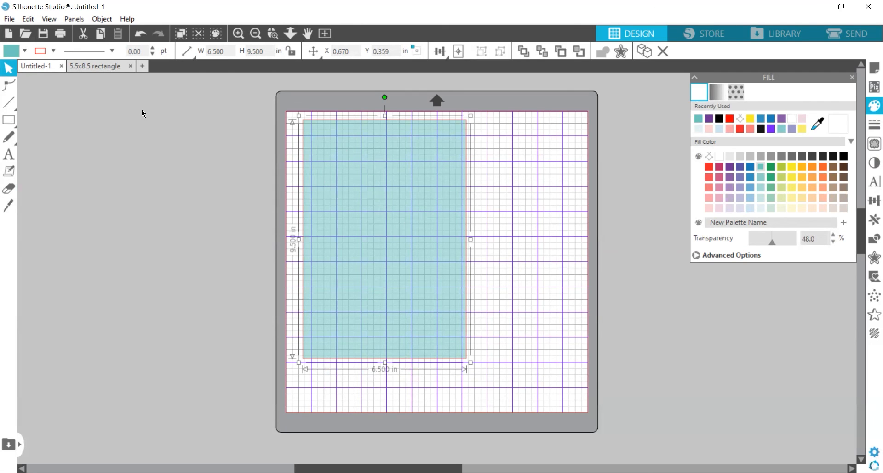
Save the design to the hard drive under the name '6.5 x 9.5 rectangle'
left_click(11, 19)
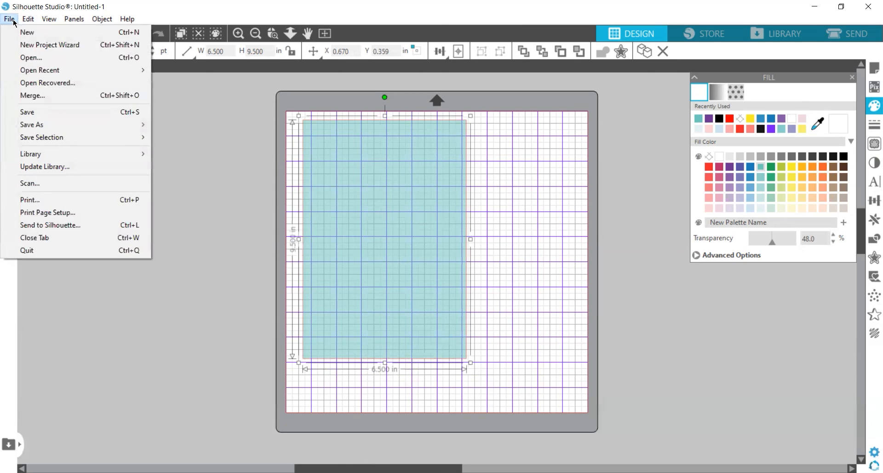
mouse_move(59, 129)
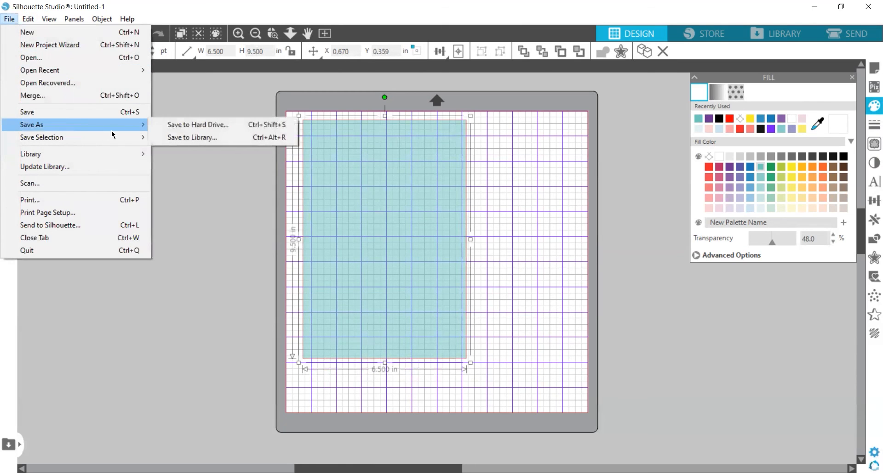
left_click(182, 125)
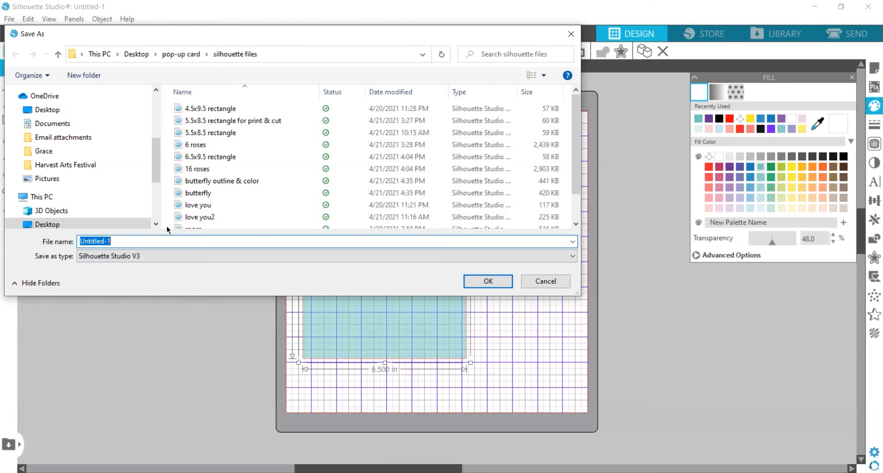
type("6.5")
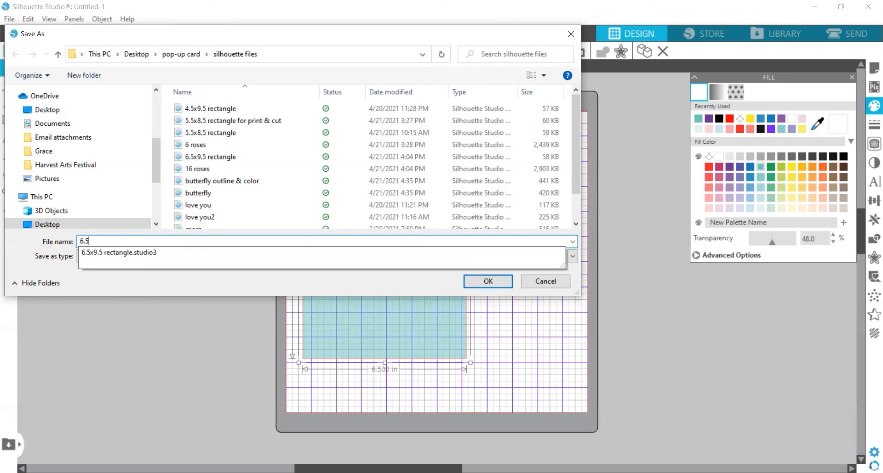
type(" x 9.5 rectangle")
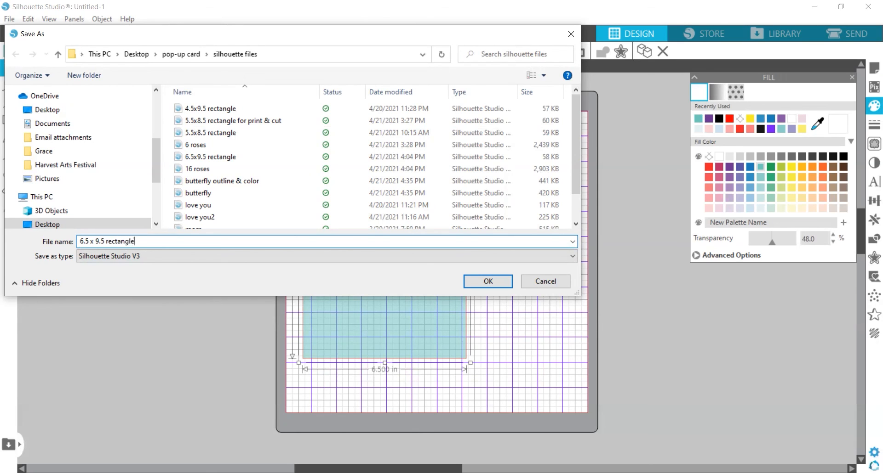
Confirm the Save As dialog to save the design as '6.5 x 9.5 rectangle'
key("Return")
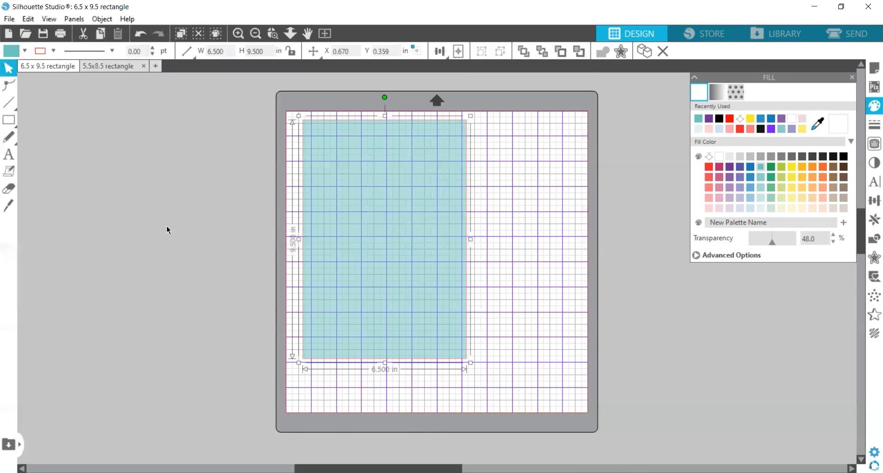